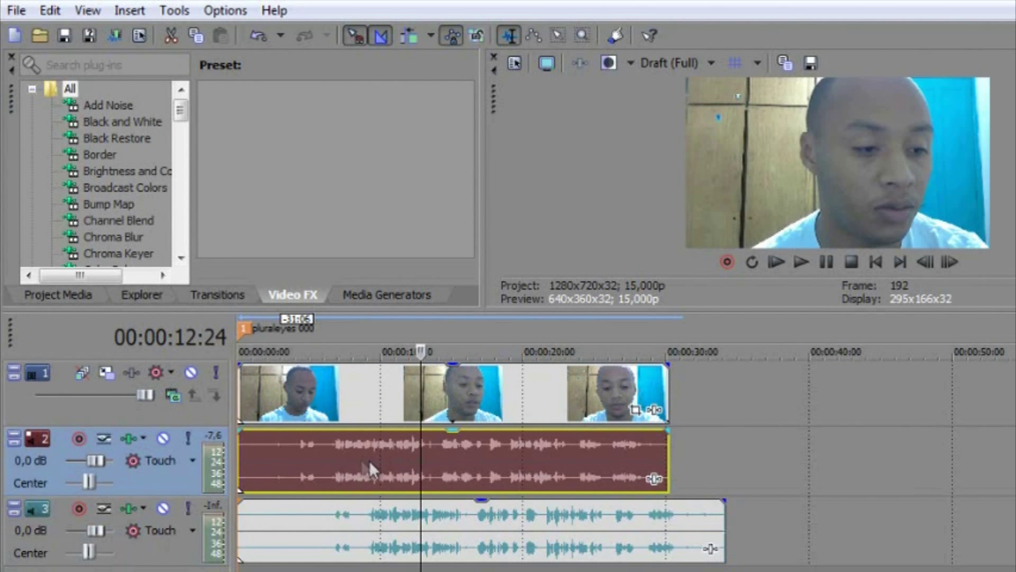
# Step: Move the separately recorded audio clip on track 3 along the timeline so it starts at about 00:00:32:15
pyautogui.moveTo(360, 466); pyautogui.dragTo(322, 474)
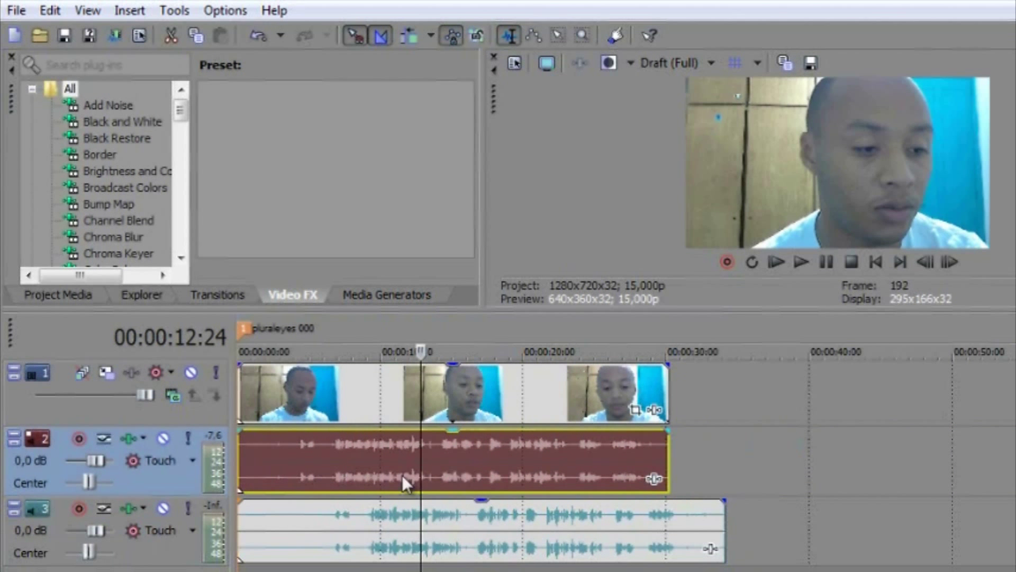
pyautogui.click(338, 532)
pyautogui.click(407, 460)
pyautogui.click(359, 525)
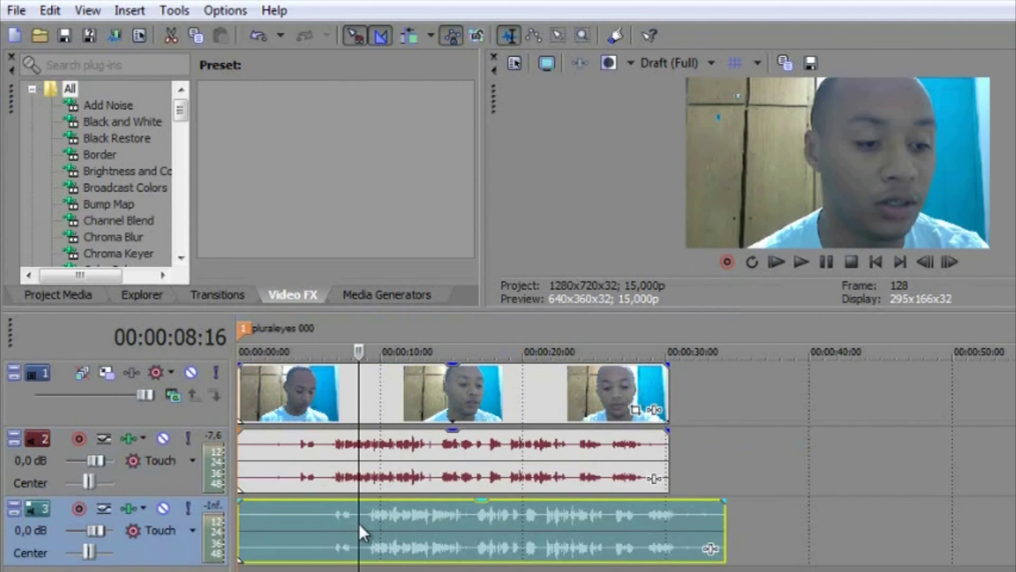
pyautogui.moveTo(401, 530); pyautogui.dragTo(866, 544)
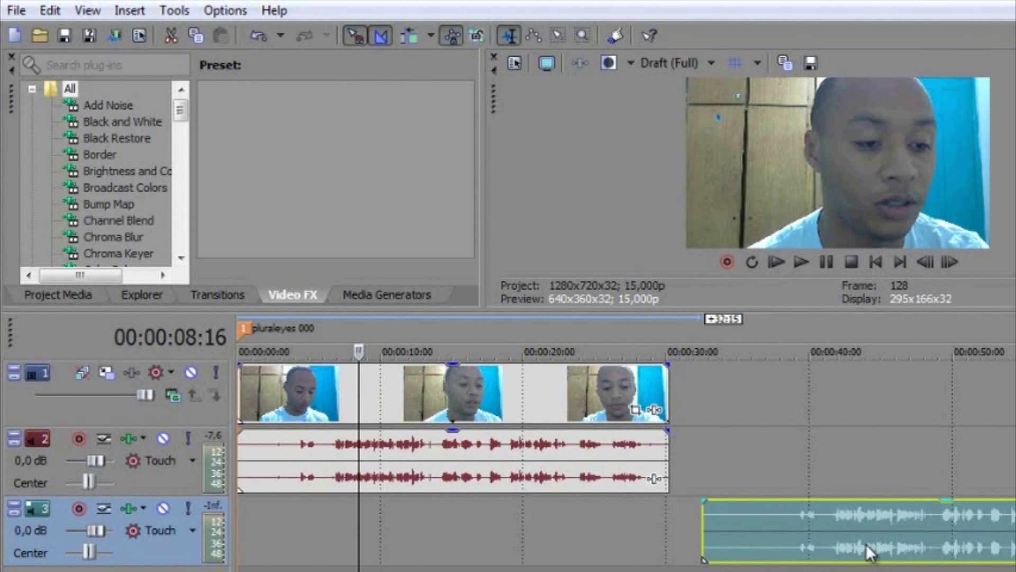
# Step: Split the video on track 1 and its camera audio on track 2 at 00:00:06:08, just before the main speech
pyautogui.click(435, 473)
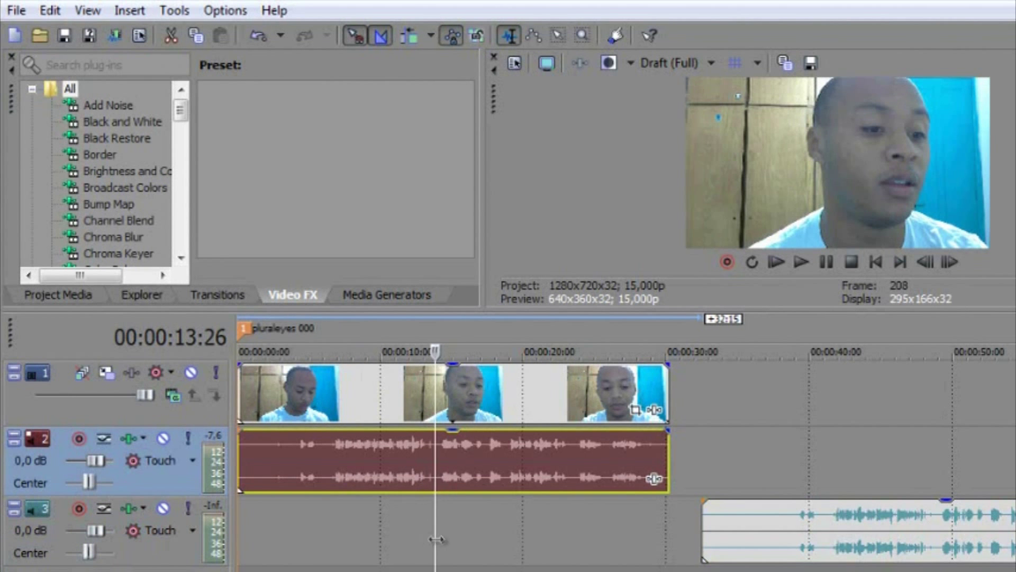
pyautogui.click(411, 541)
pyautogui.moveTo(393, 541); pyautogui.dragTo(324, 552)
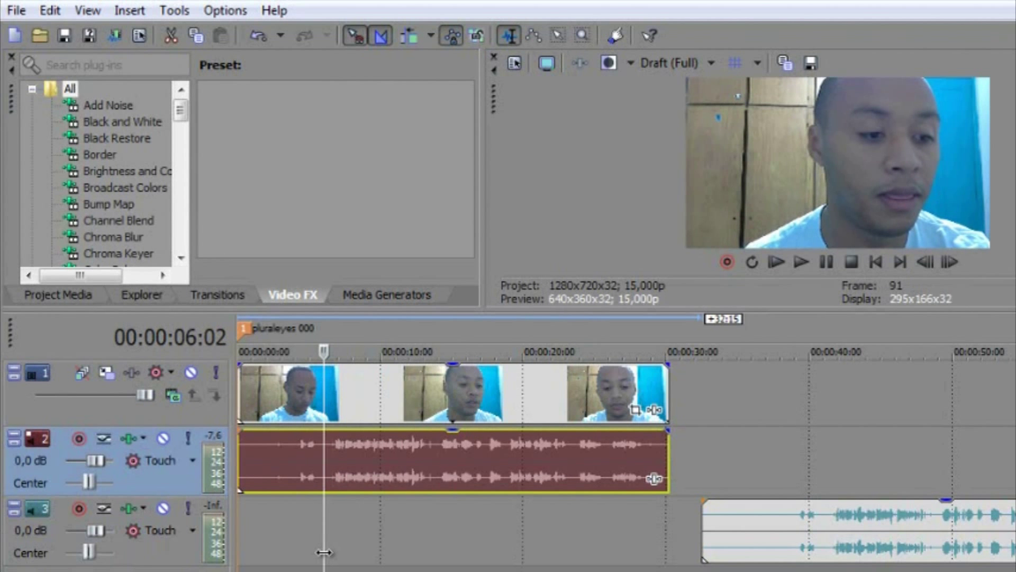
pyautogui.moveTo(322, 509); pyautogui.dragTo(328, 536)
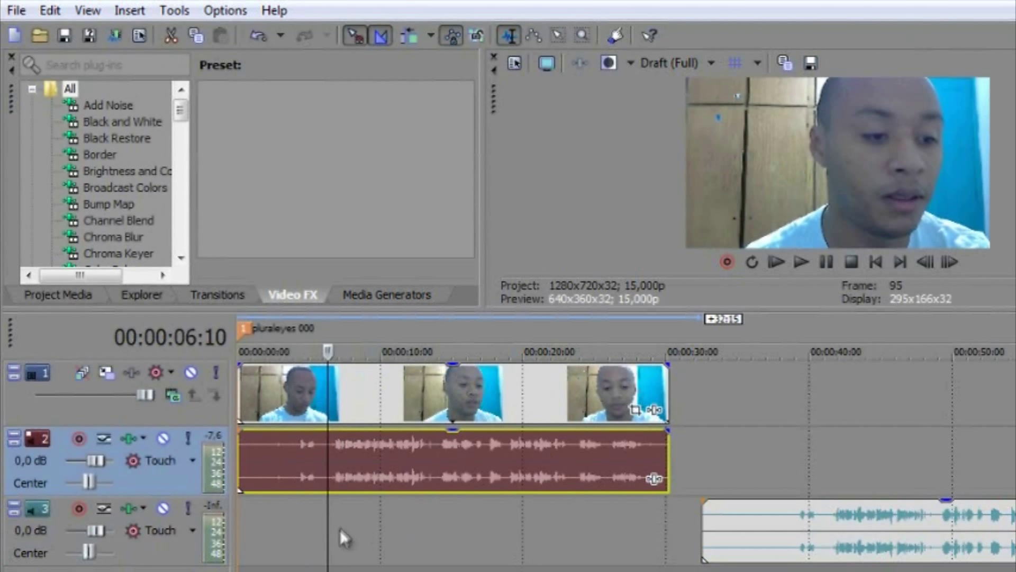
pyautogui.click(320, 531)
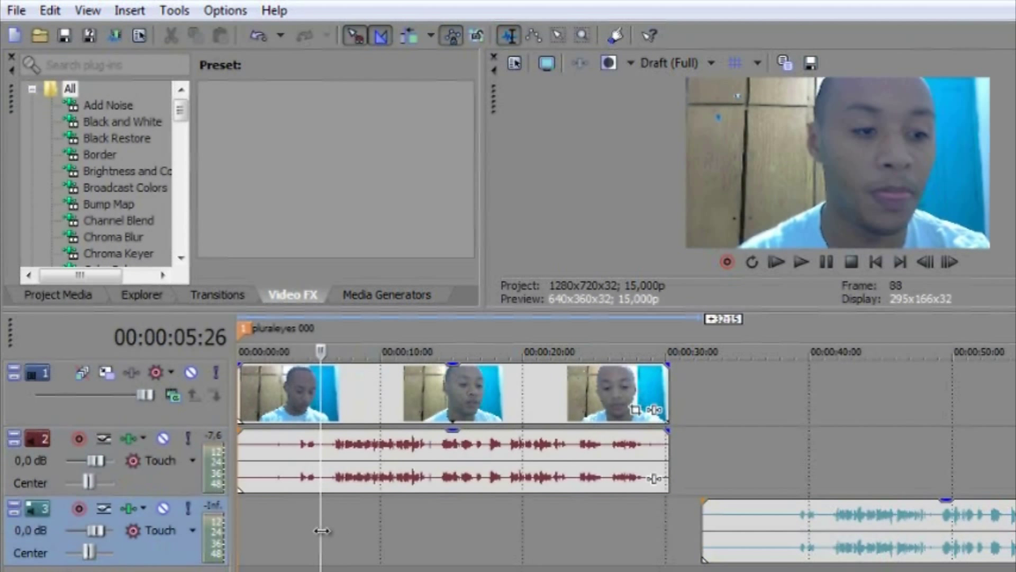
pyautogui.click(329, 524)
pyautogui.moveTo(329, 524); pyautogui.dragTo(326, 525)
pyautogui.press('s')
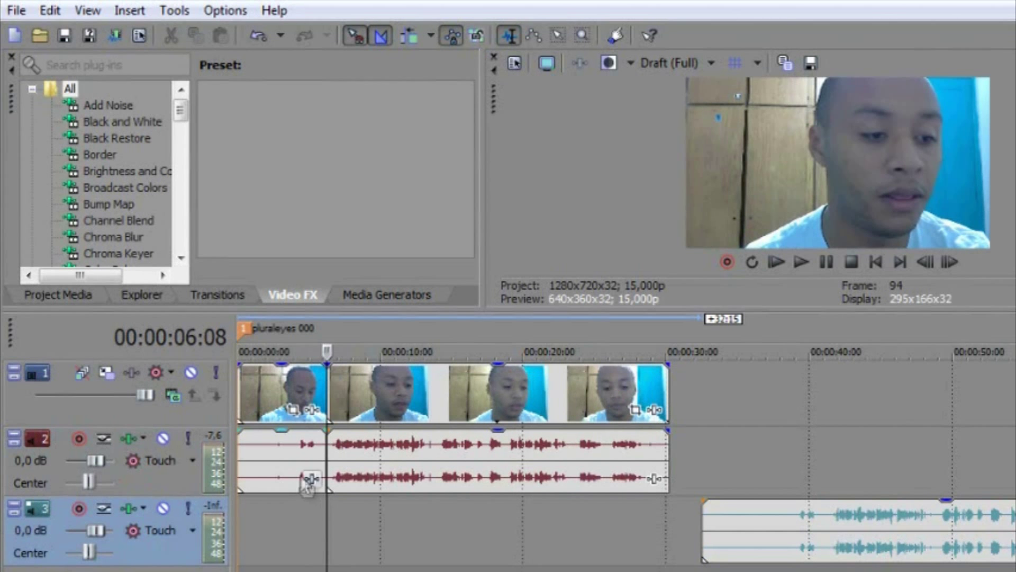
# Step: Delete the opening segments of the video and camera audio, and move their remaining parts to the timeline start
pyautogui.click(279, 459)
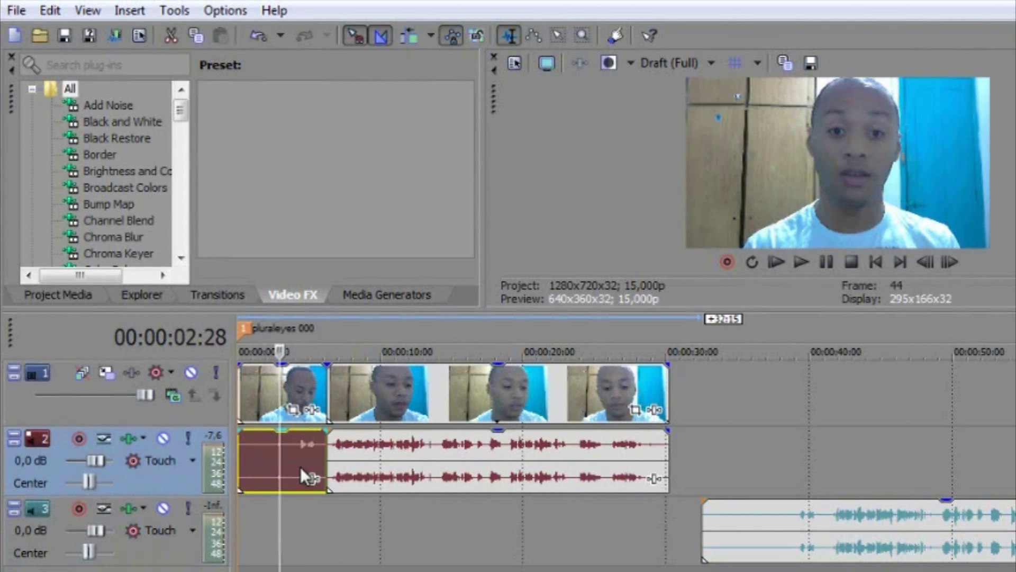
pyautogui.press('Delete')
pyautogui.click(262, 411)
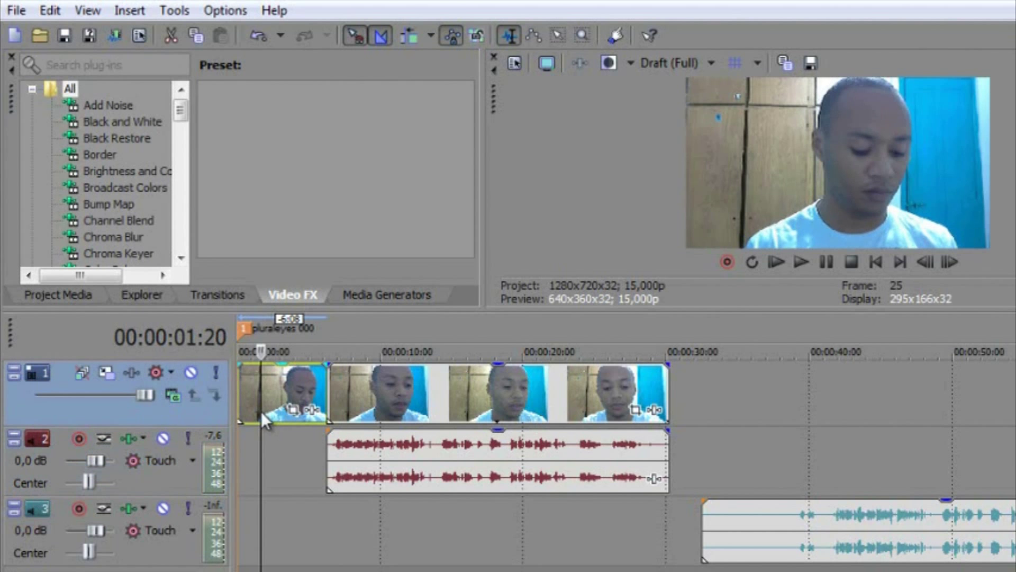
pyautogui.press('Delete')
pyautogui.moveTo(408, 405); pyautogui.dragTo(310, 411)
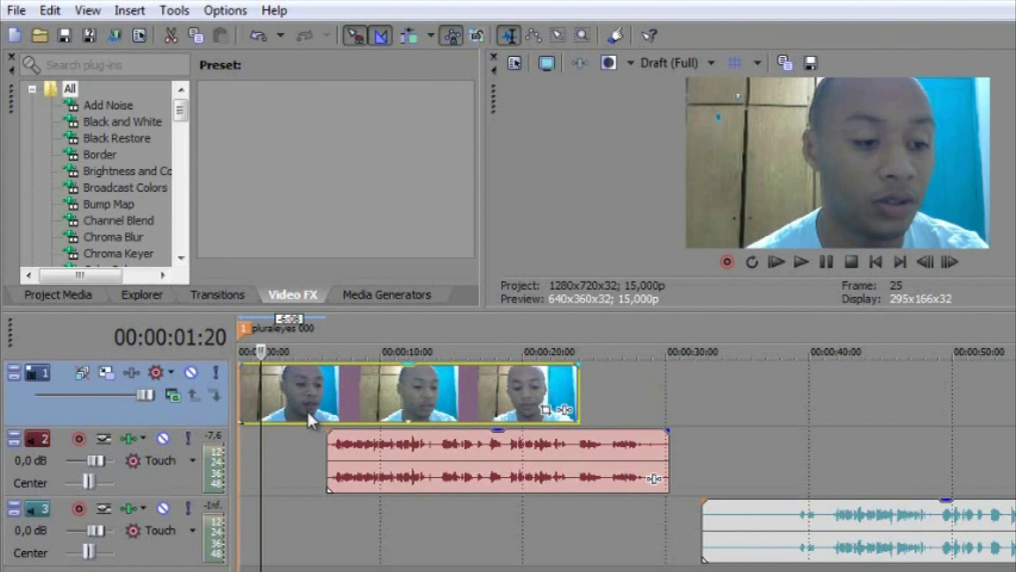
pyautogui.moveTo(368, 459); pyautogui.dragTo(285, 447)
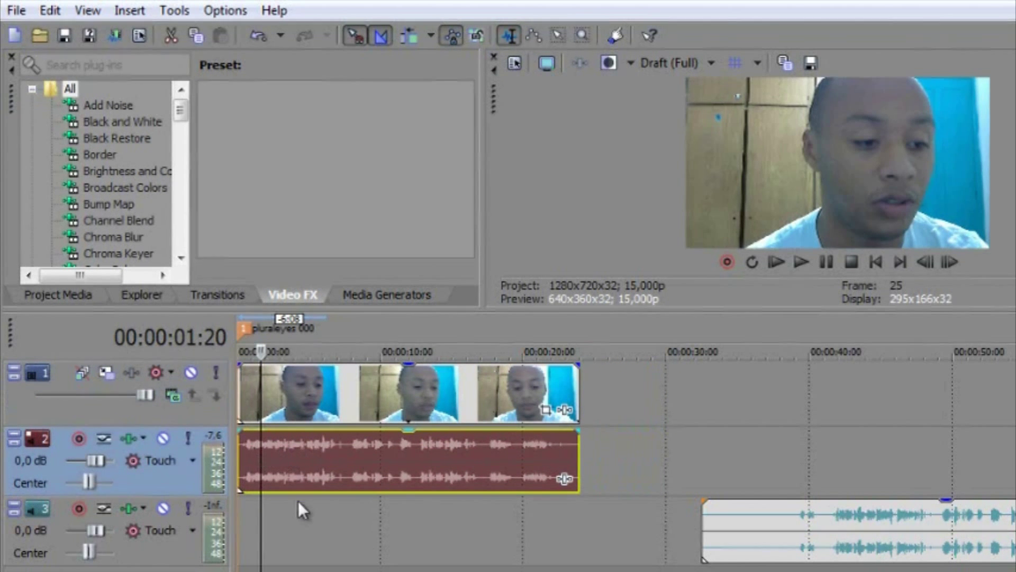
# Step: Split the track 3 audio clip at 00:00:41:02, just before its main speech begins
pyautogui.click(504, 523)
pyautogui.click(753, 519)
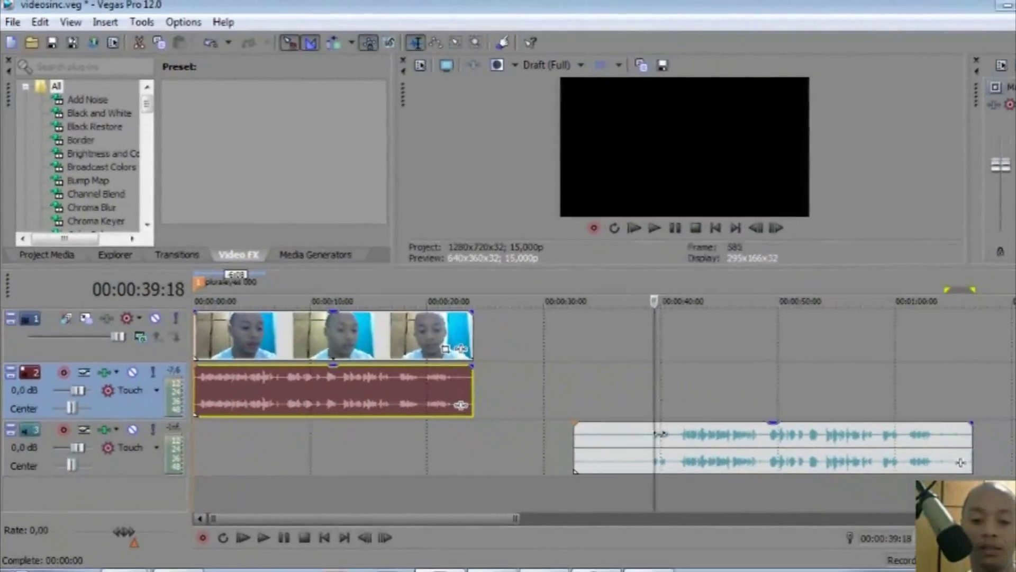
pyautogui.click(676, 434)
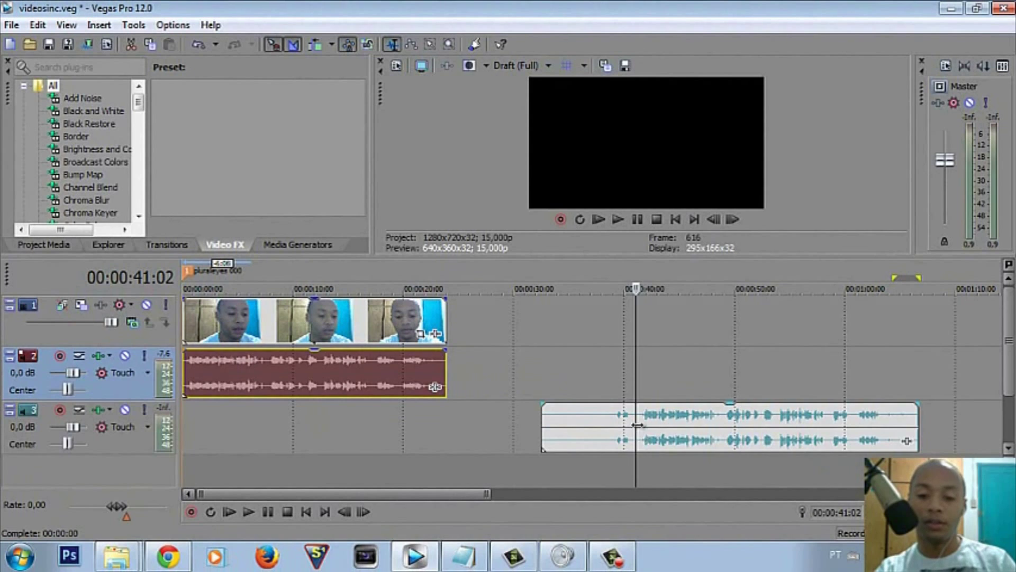
pyautogui.click(636, 424)
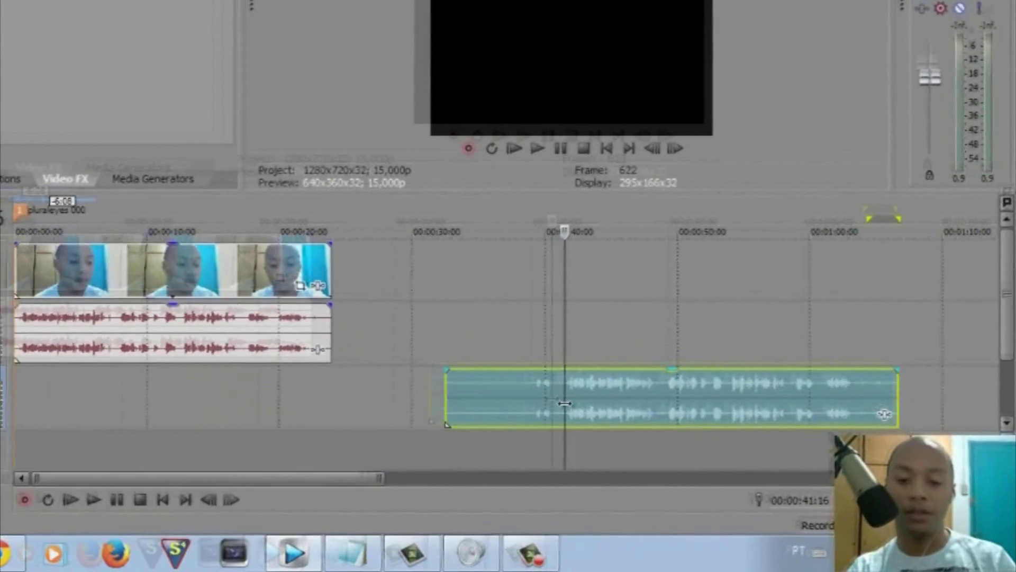
pyautogui.press('s')
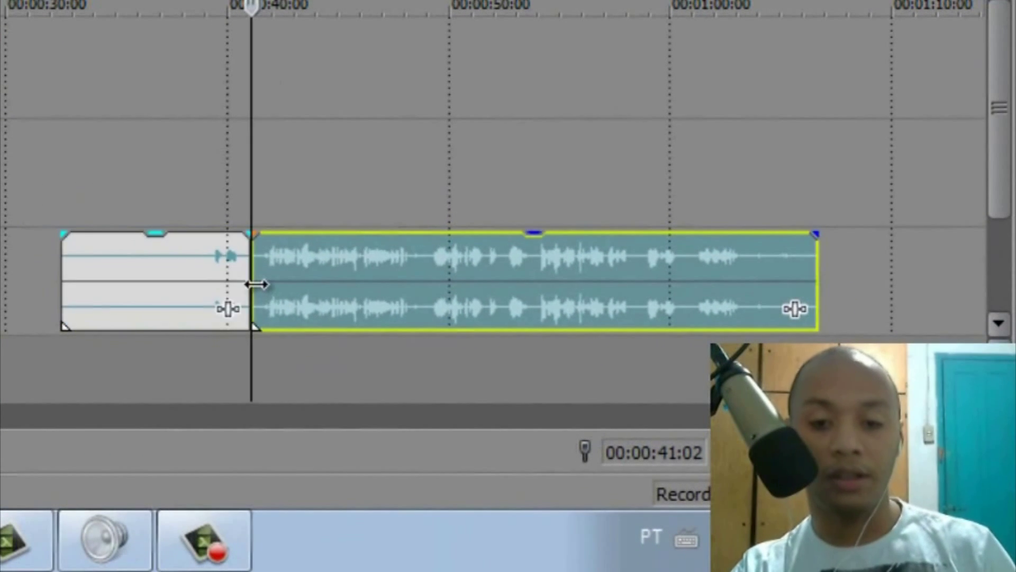
# Step: Delete the leading segment of the track 3 audio and move the remaining part to the timeline start
pyautogui.click(157, 269)
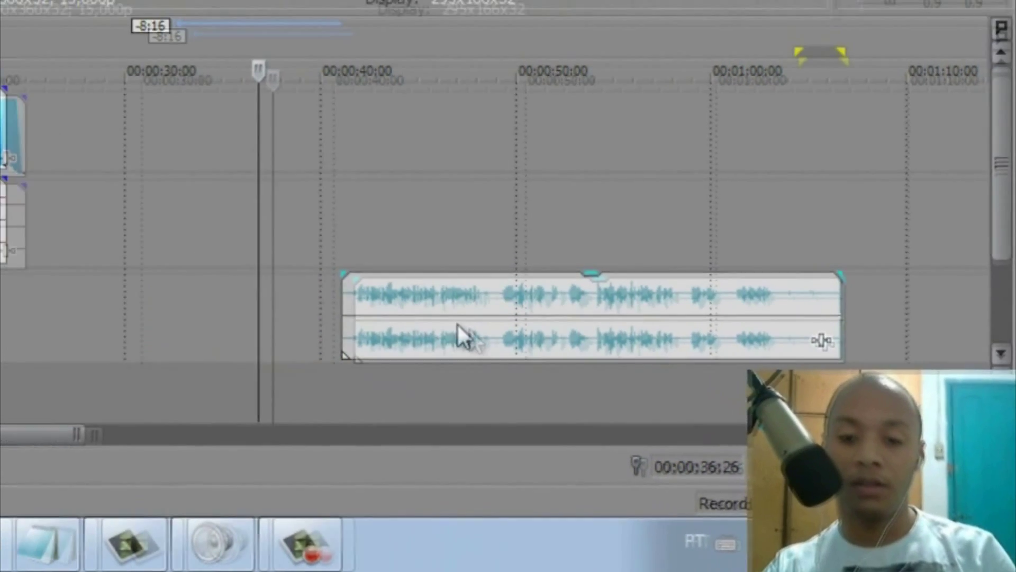
pyautogui.moveTo(457, 324); pyautogui.dragTo(0, 324)
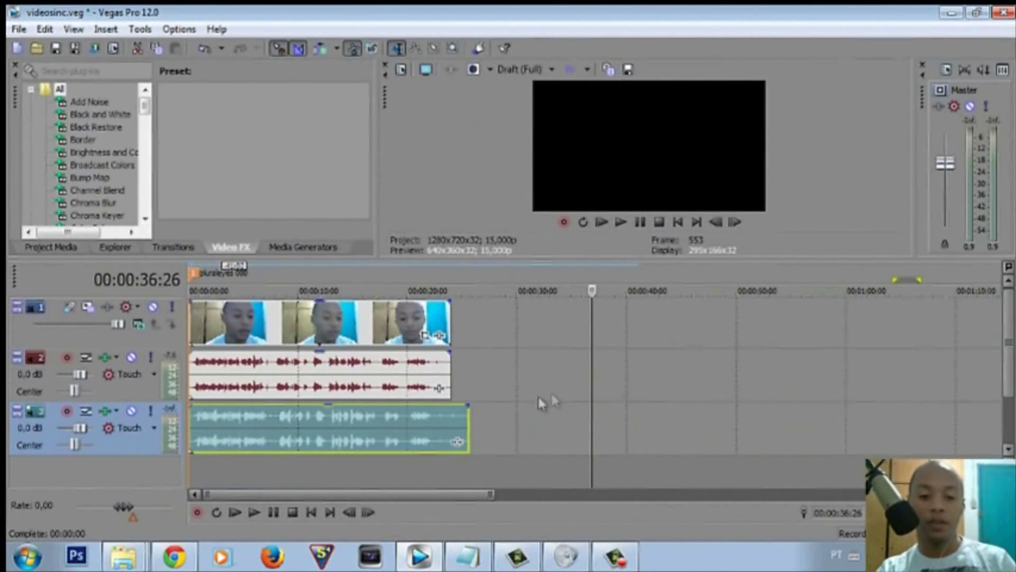
# Step: Split the track 3 audio where the video ends, at 00:00:23:28, and delete the excess tail
pyautogui.moveTo(591, 381); pyautogui.dragTo(450, 379)
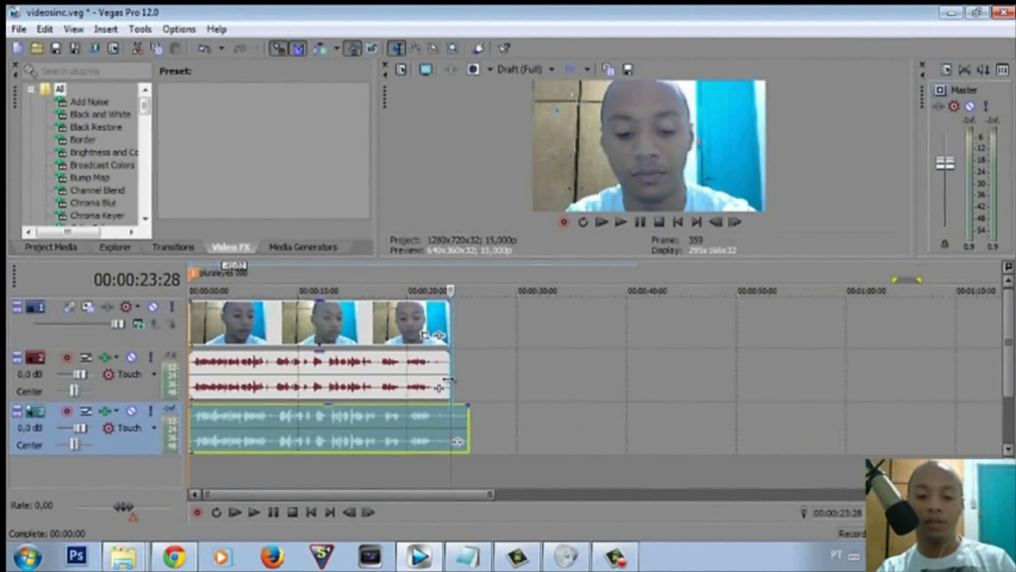
pyautogui.press('s')
pyautogui.click(459, 426)
pyautogui.press('Delete')
pyautogui.moveTo(460, 412); pyautogui.dragTo(284, 405)
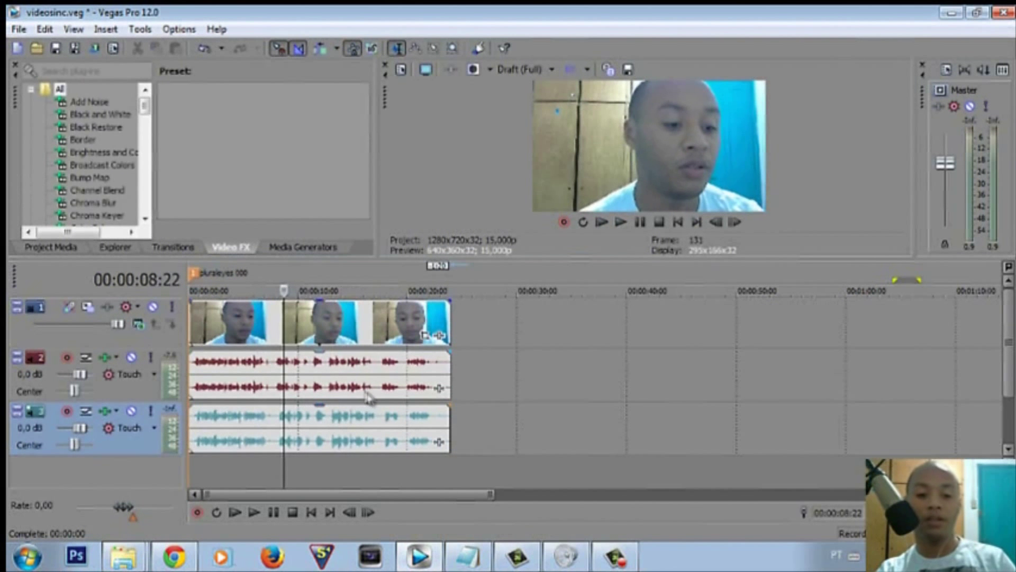
pyautogui.scroll(2, 344, 405)
pyautogui.scroll(-1, 315, 407)
pyautogui.scroll(-1, 263, 414)
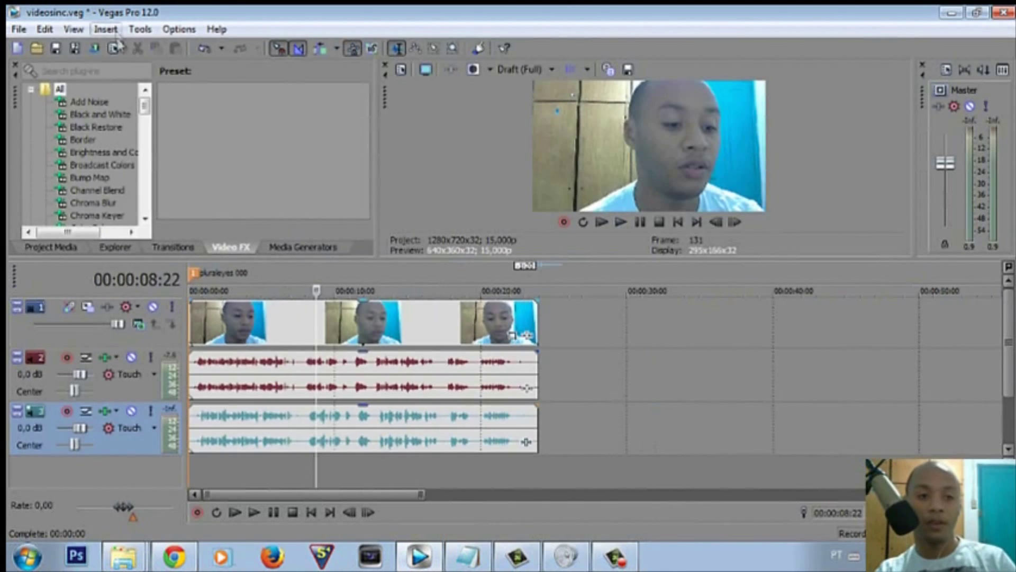
pyautogui.click(18, 29)
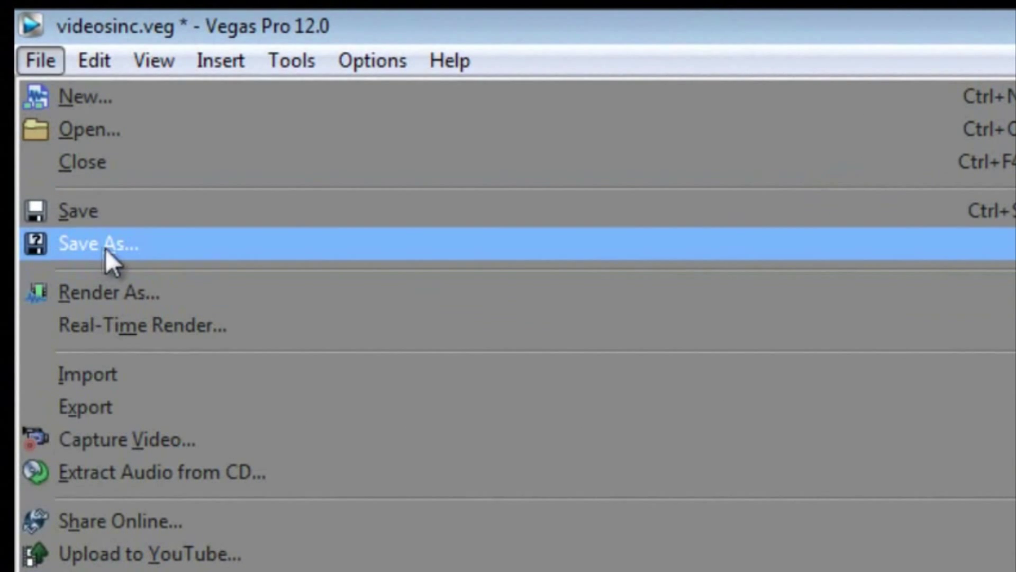
pyautogui.click(979, 408)
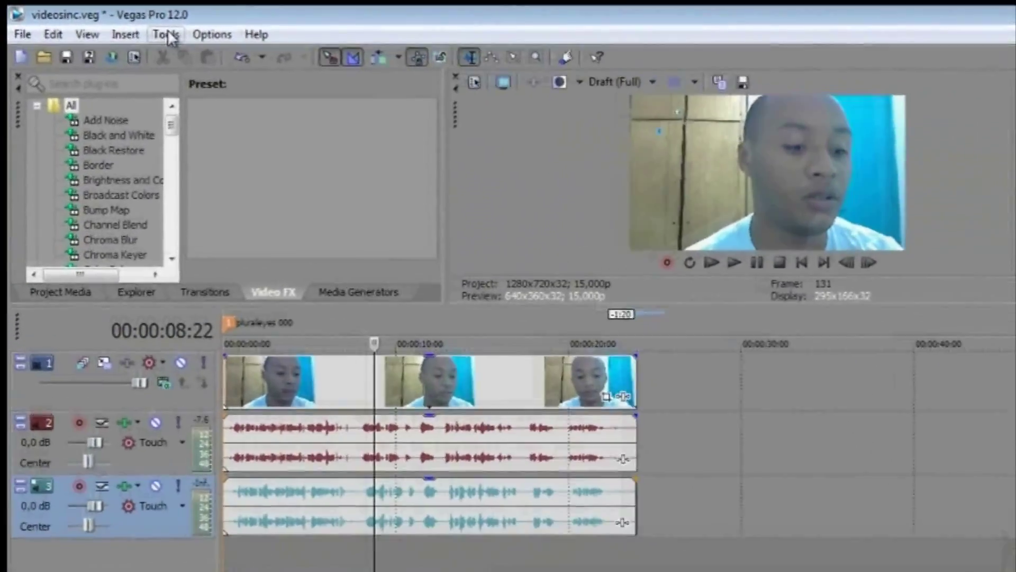
# Step: Run the PluralEyes extension and sync the camera audio with the separately recorded audio, with multiprocessing enabled
pyautogui.click(140, 30)
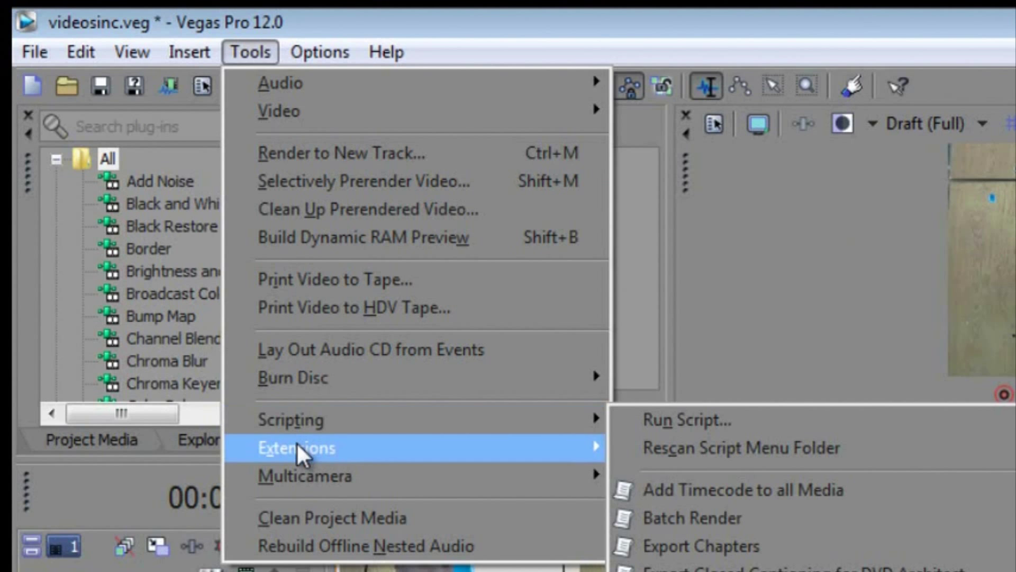
pyautogui.moveTo(339, 449)
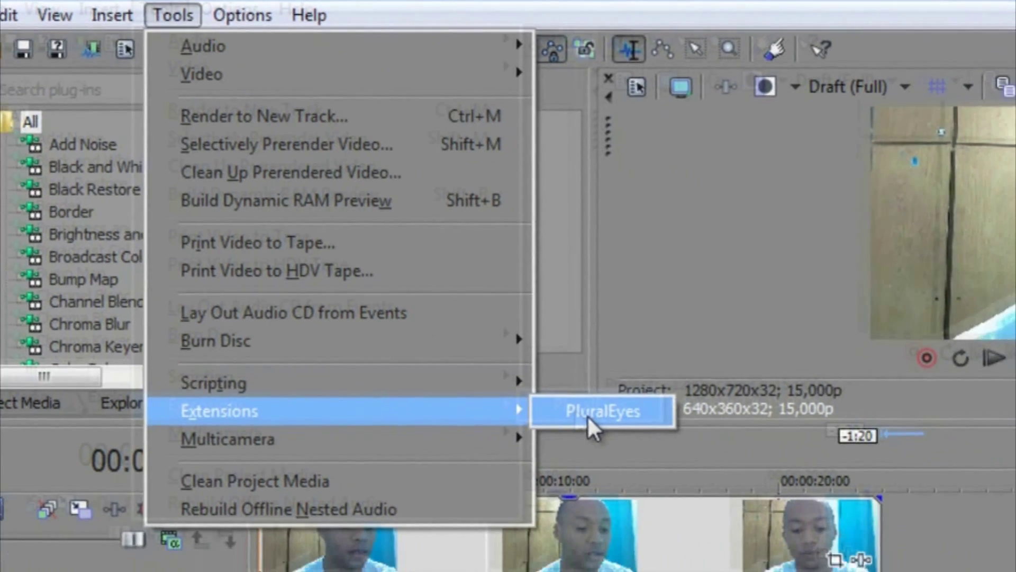
pyautogui.click(688, 455)
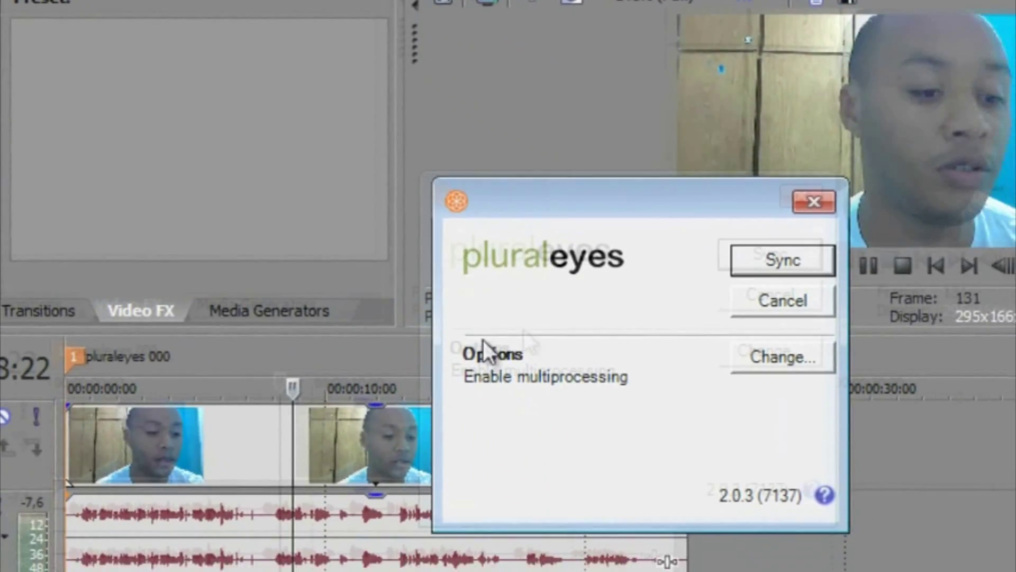
pyautogui.click(659, 214)
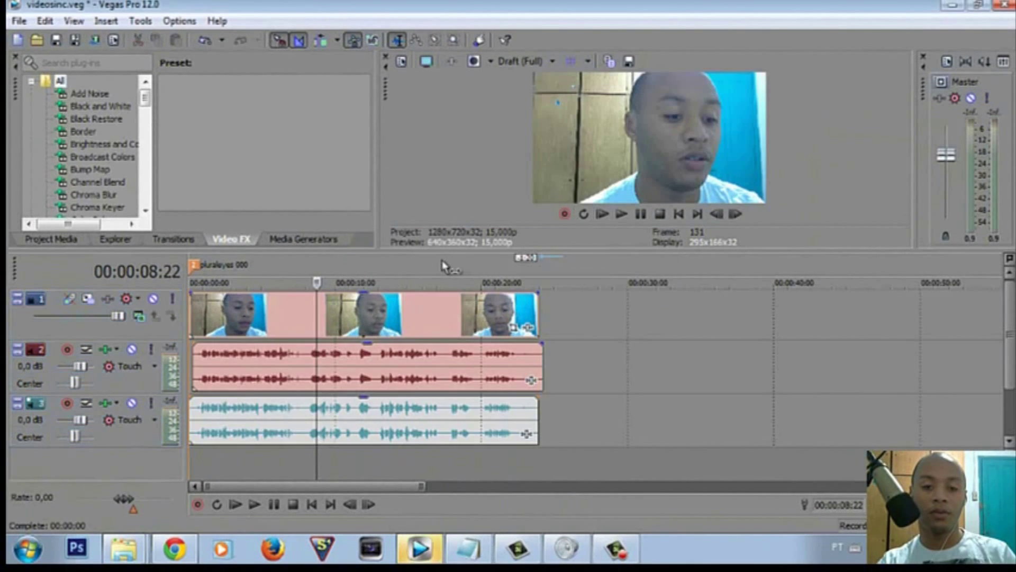
# Step: Mute track 3 and play the timeline from the start to check the video against the camera audio alone
pyautogui.click(293, 419)
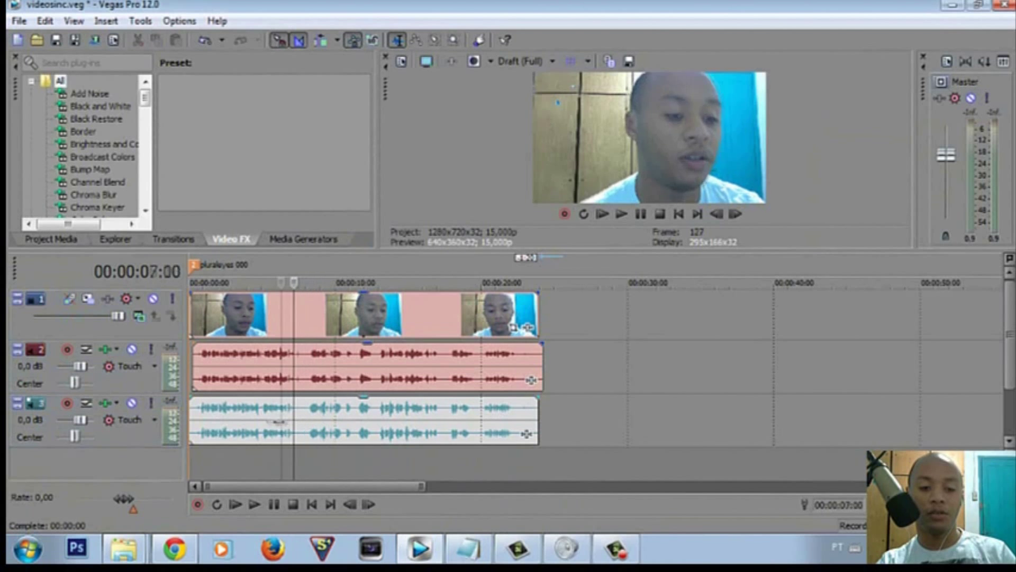
pyautogui.click(191, 423)
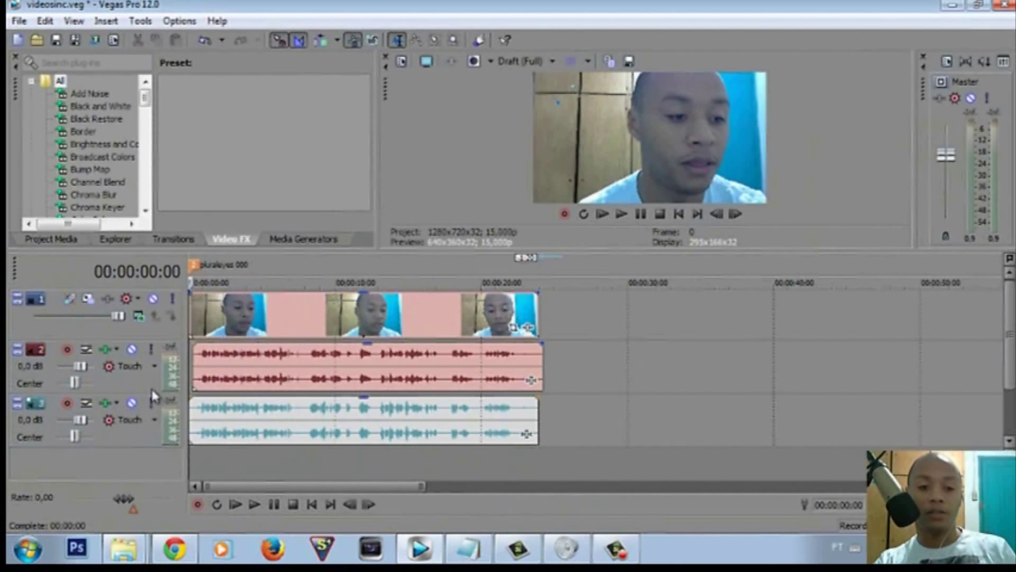
pyautogui.click(133, 404)
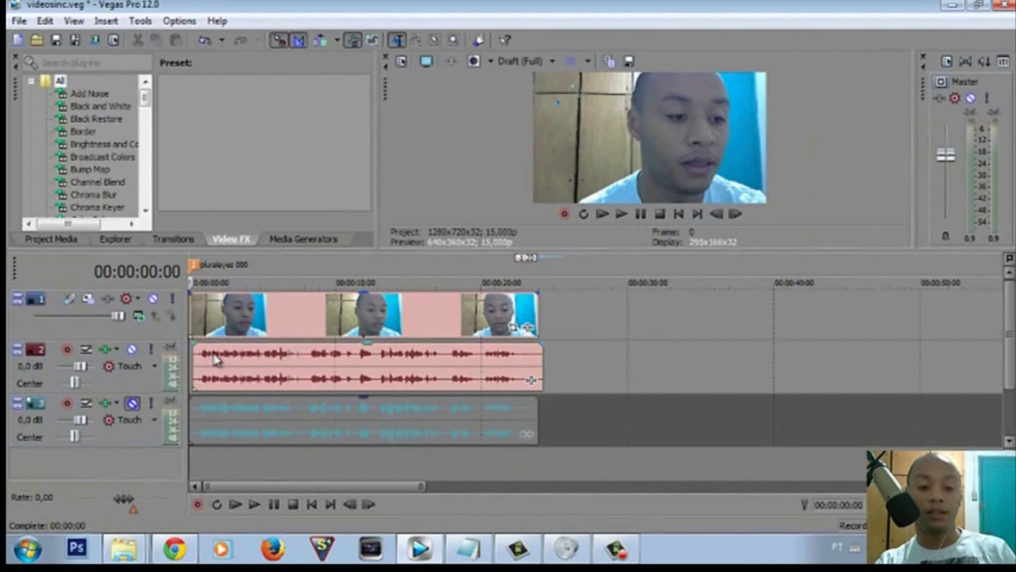
pyautogui.click(622, 213)
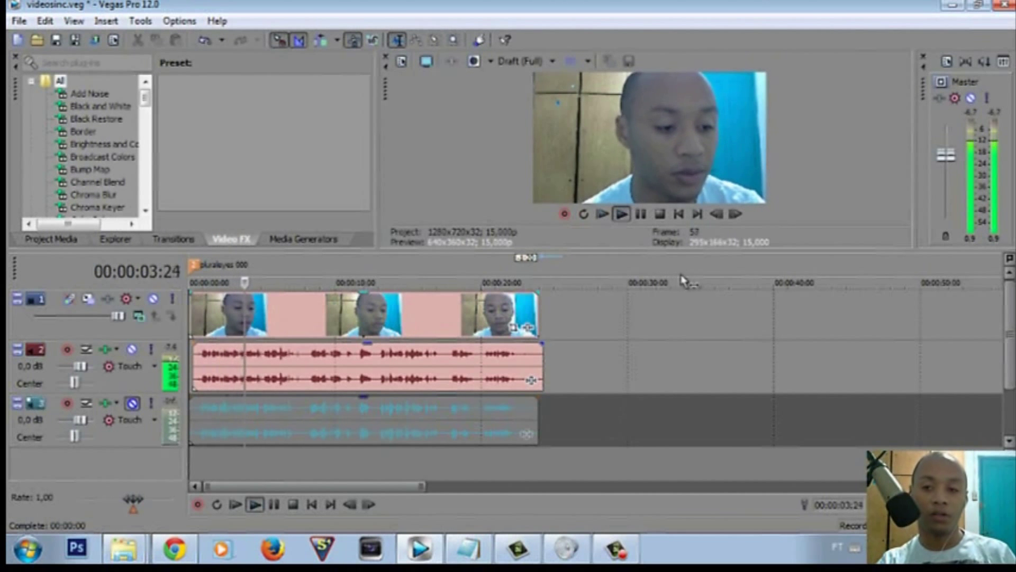
pyautogui.click(662, 212)
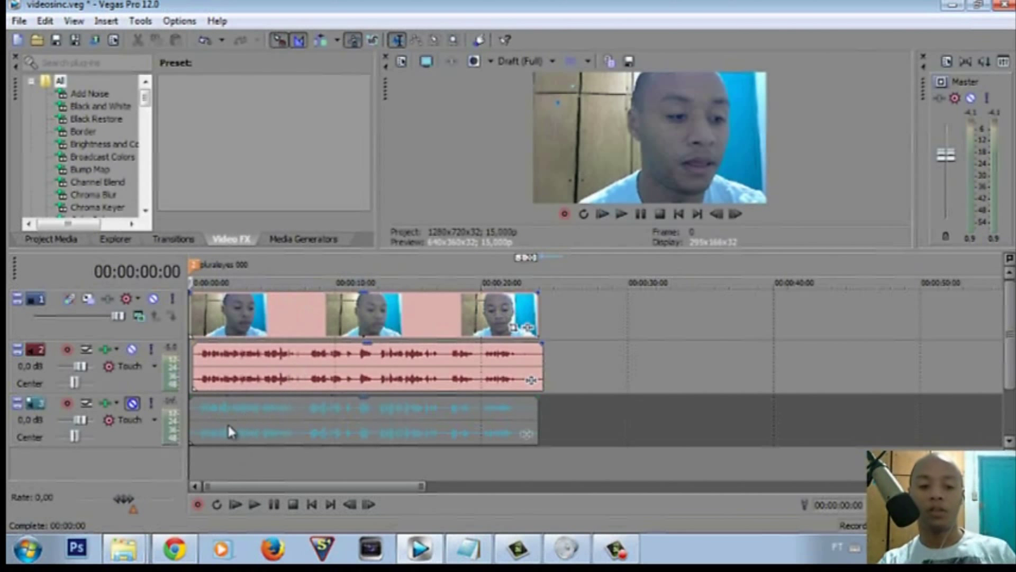
# Step: Unmute track 3, mute the camera audio on track 2, and play from the start to check the external audio
pyautogui.click(132, 404)
pyautogui.click(132, 348)
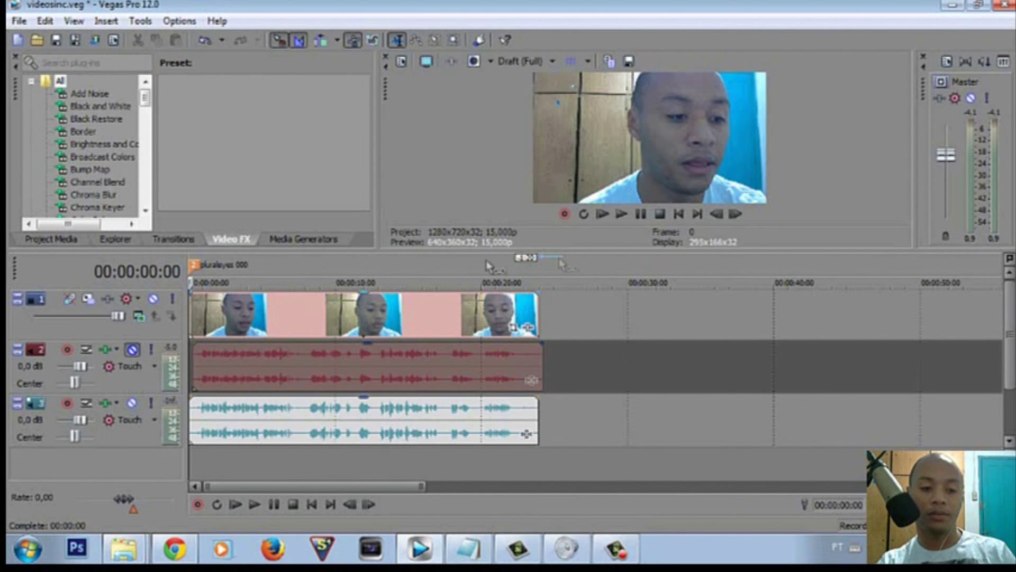
pyautogui.click(622, 214)
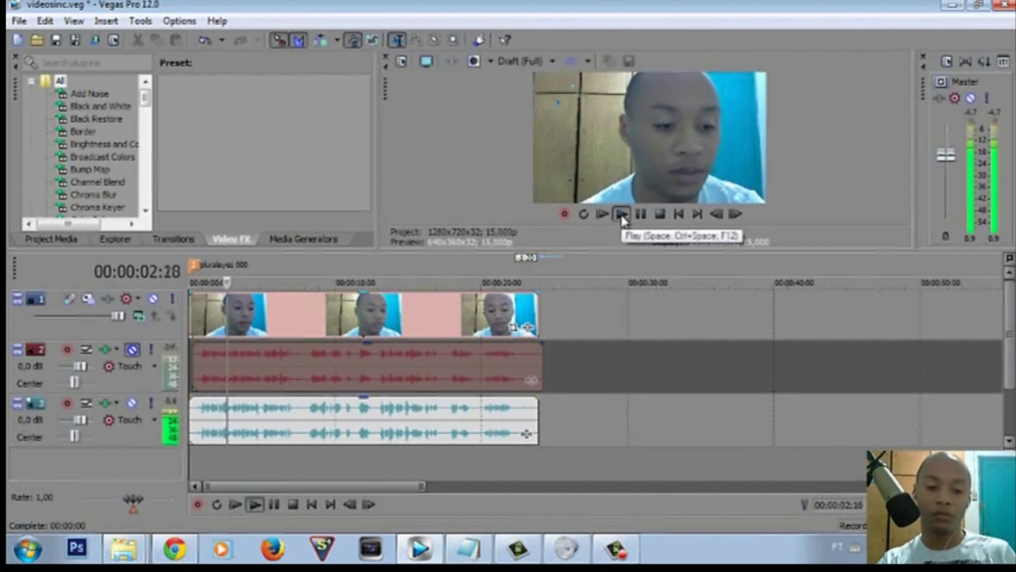
pyautogui.click(659, 217)
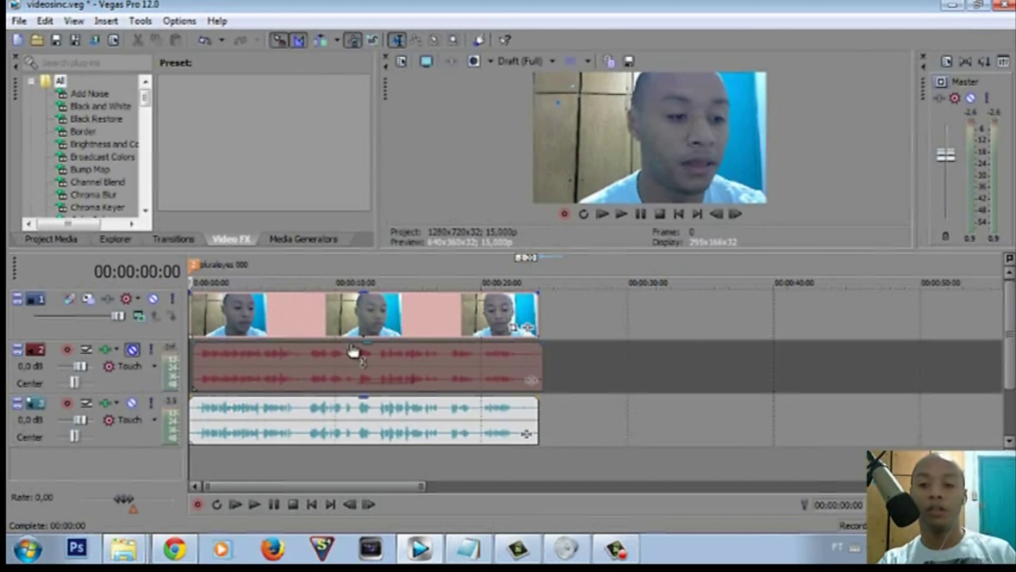
# Step: Delete the muted camera audio clip from track 2, and remove its empty track
pyautogui.click(260, 357)
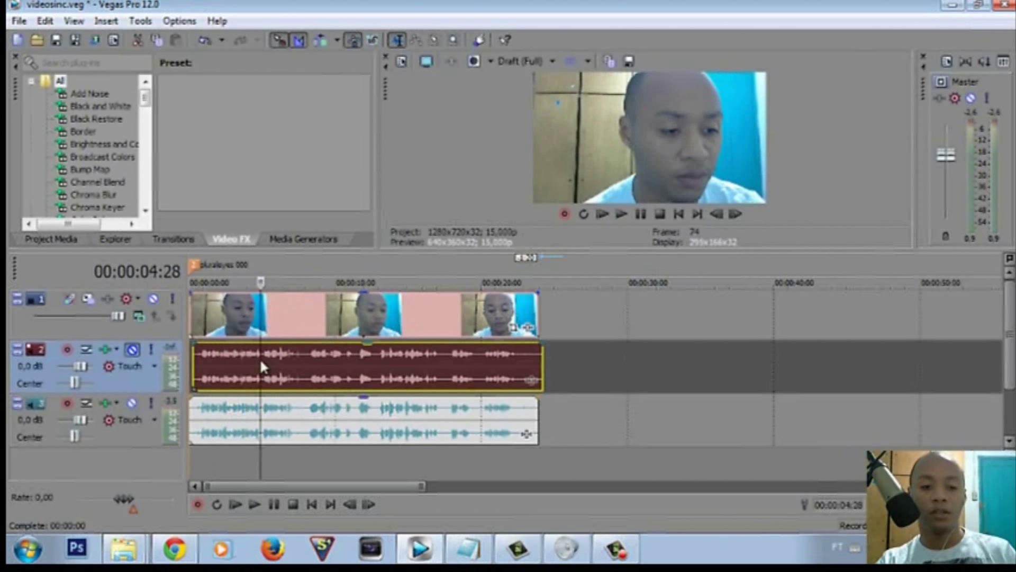
pyautogui.click(326, 415)
pyautogui.click(347, 372)
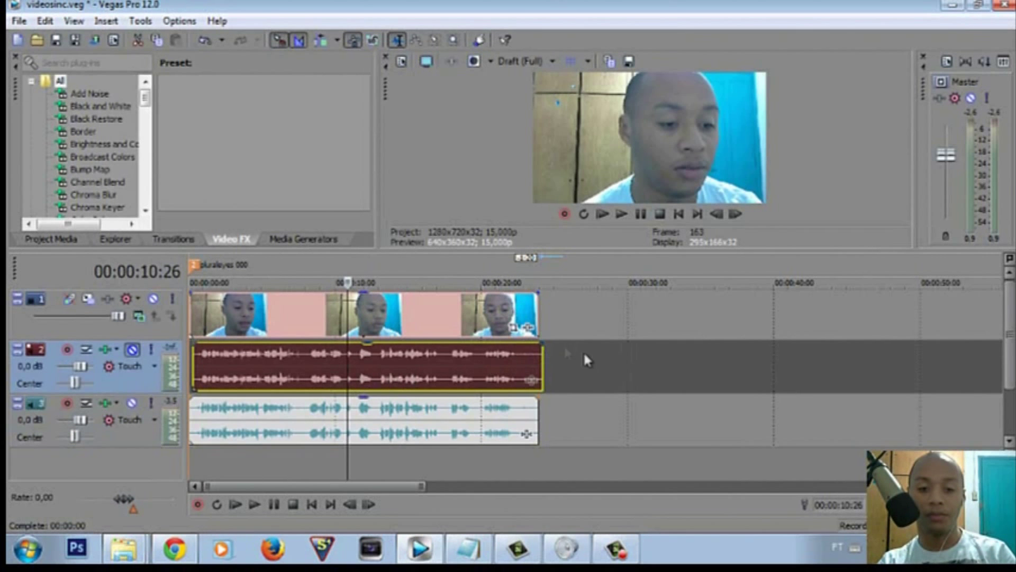
pyautogui.click(597, 364)
pyautogui.click(472, 362)
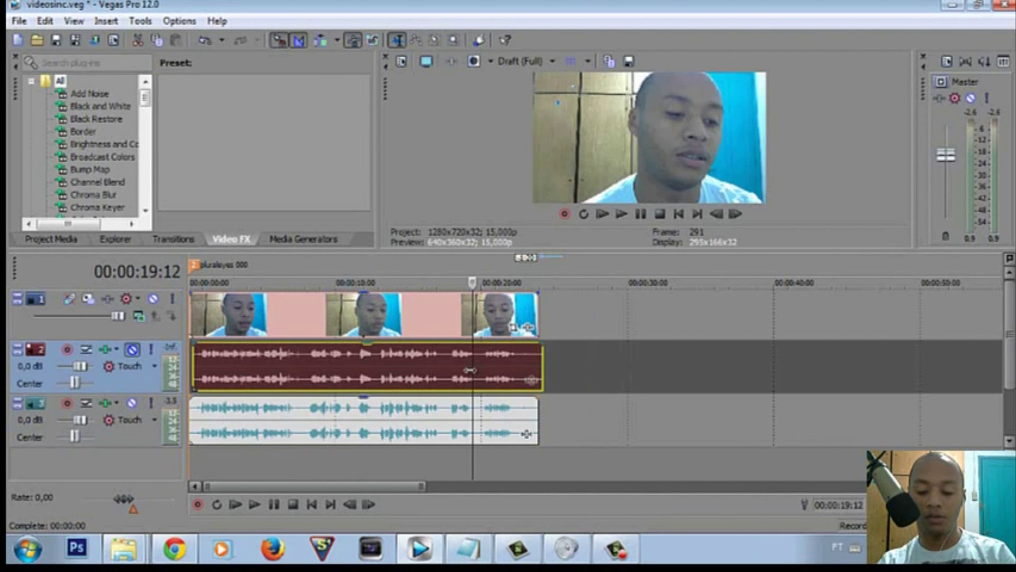
pyautogui.press('Delete')
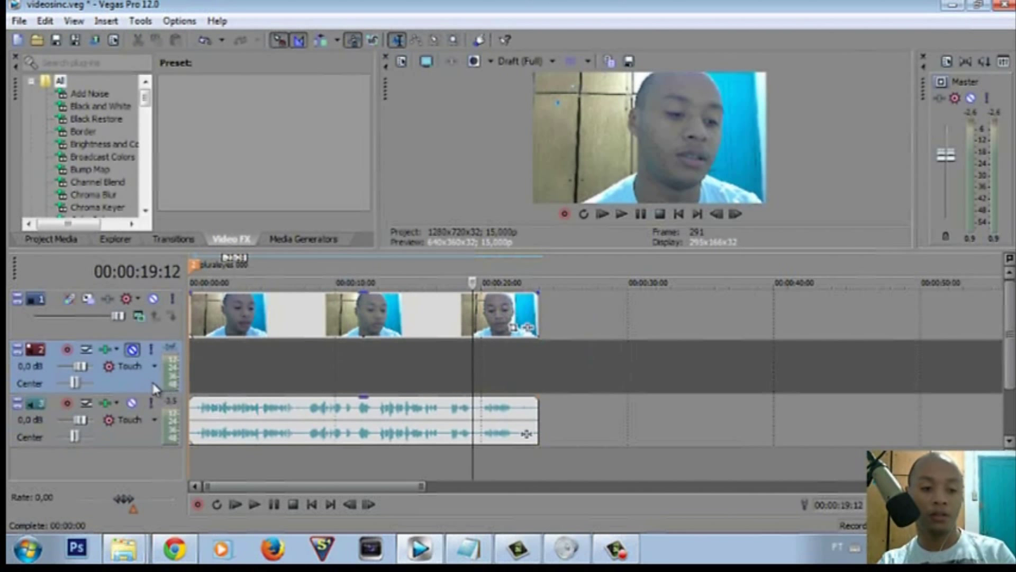
pyautogui.press('Delete')
# Step: Play the timeline from the start to check the video with only the separately recorded audio remaining
pyautogui.click(284, 444)
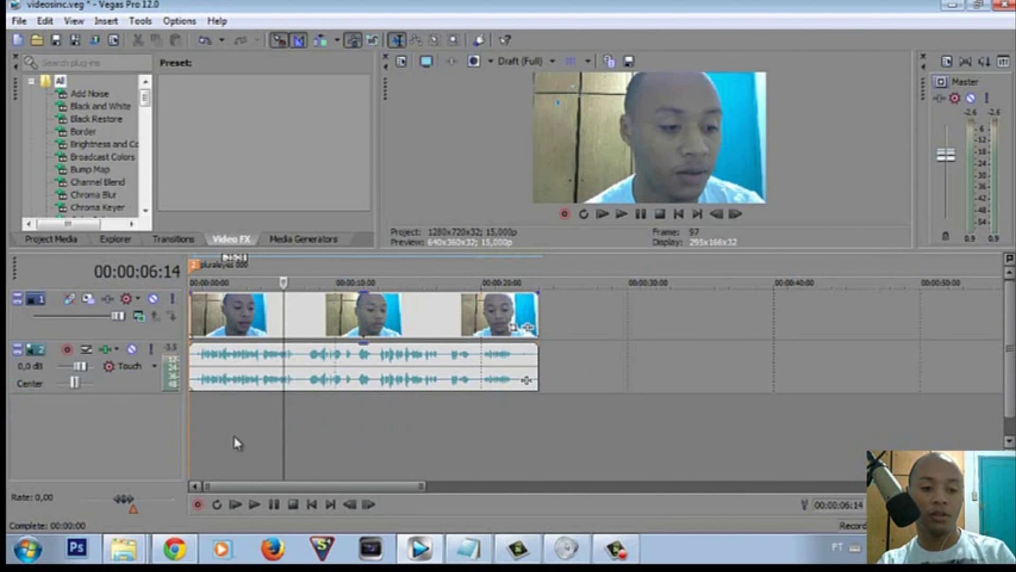
pyautogui.click(196, 425)
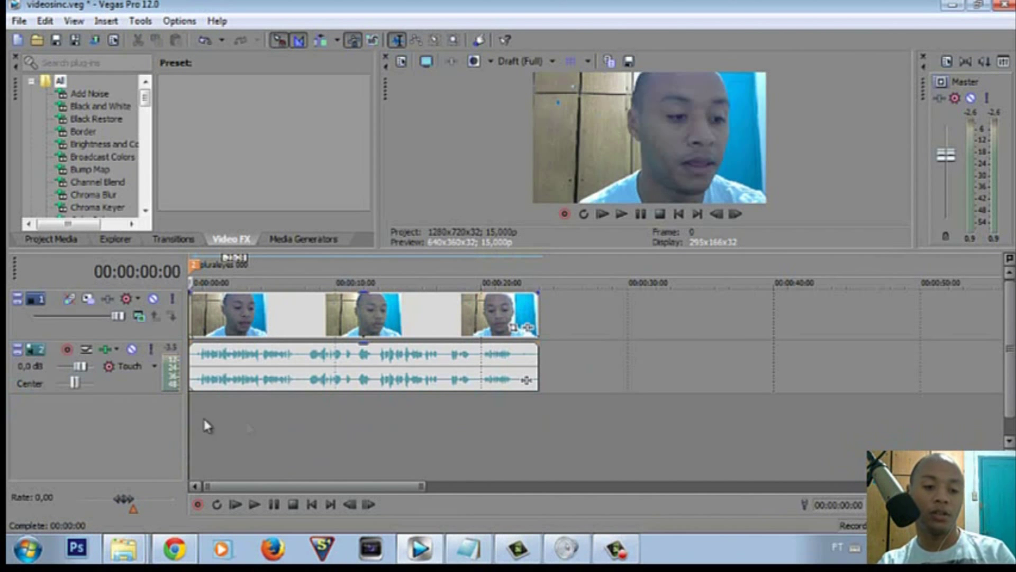
pyautogui.click(619, 213)
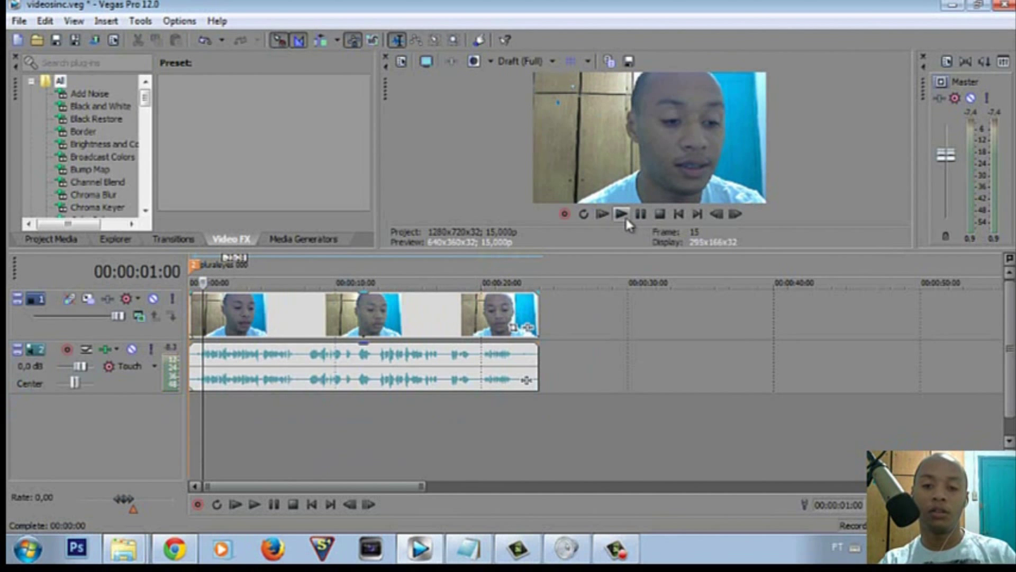
pyautogui.click(622, 213)
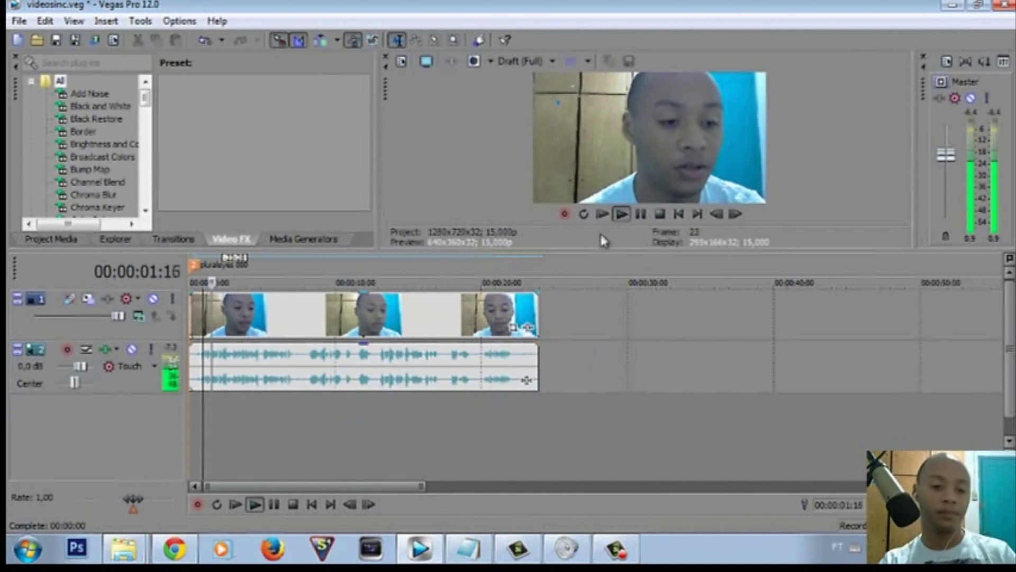